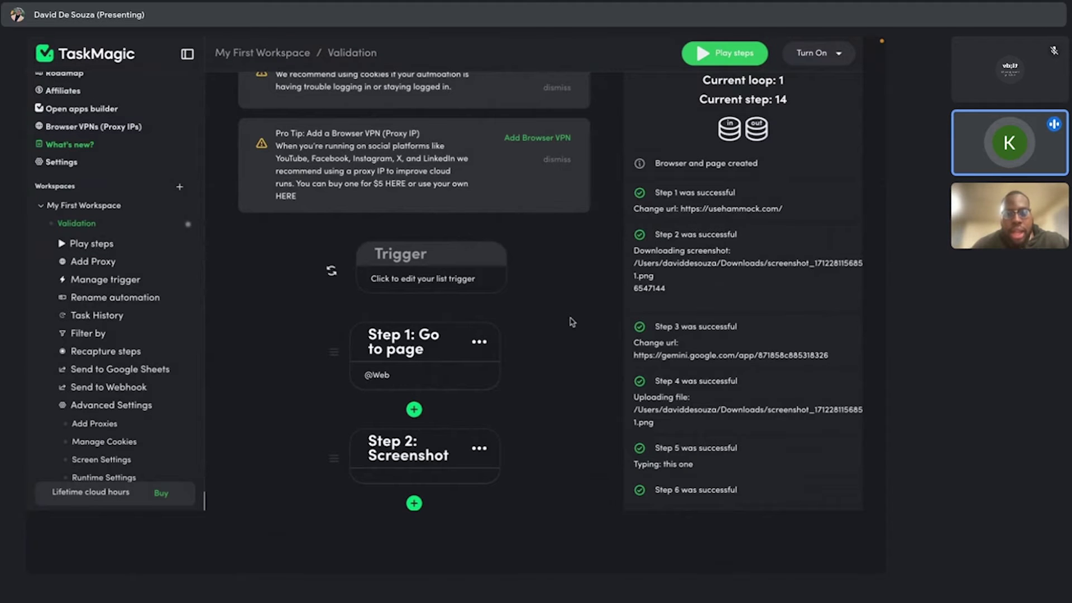
Step: Switch to the Crunchbase '5k Visits' saved search window
{"action": "key", "text": "super+Tab"}
Step: Scroll down the 5k Visits filters and expand Partner Filters to review the website-traffic filter
{"action": "scroll", "coordinate": [93, 384], "scroll_direction": "down", "scroll_amount": 5}
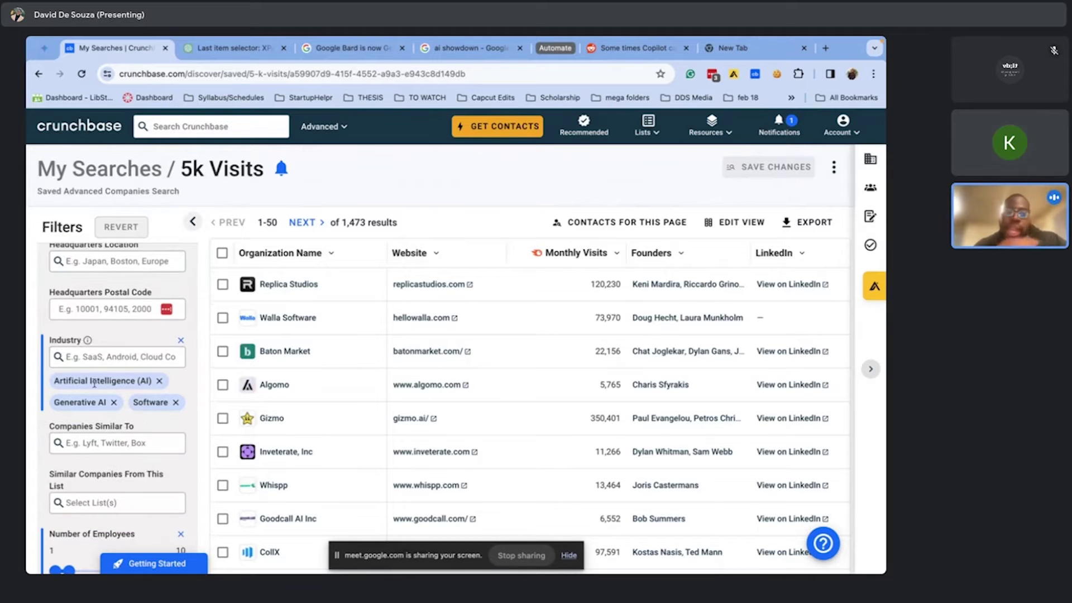
{"action": "scroll", "coordinate": [144, 384], "scroll_direction": "down", "scroll_amount": 5}
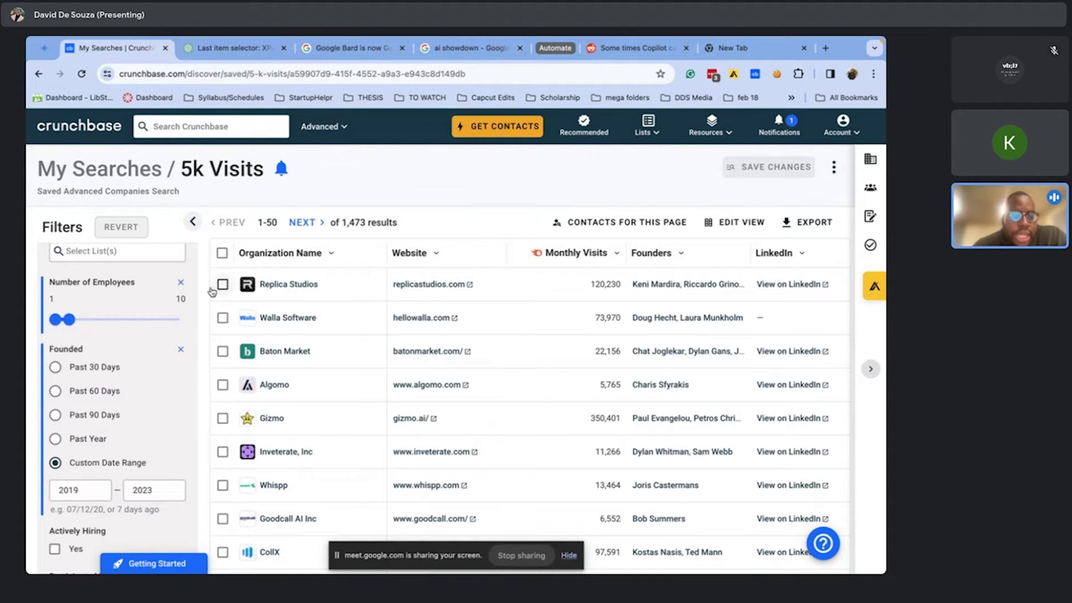
{"action": "scroll", "coordinate": [95, 452], "scroll_direction": "down", "scroll_amount": 2}
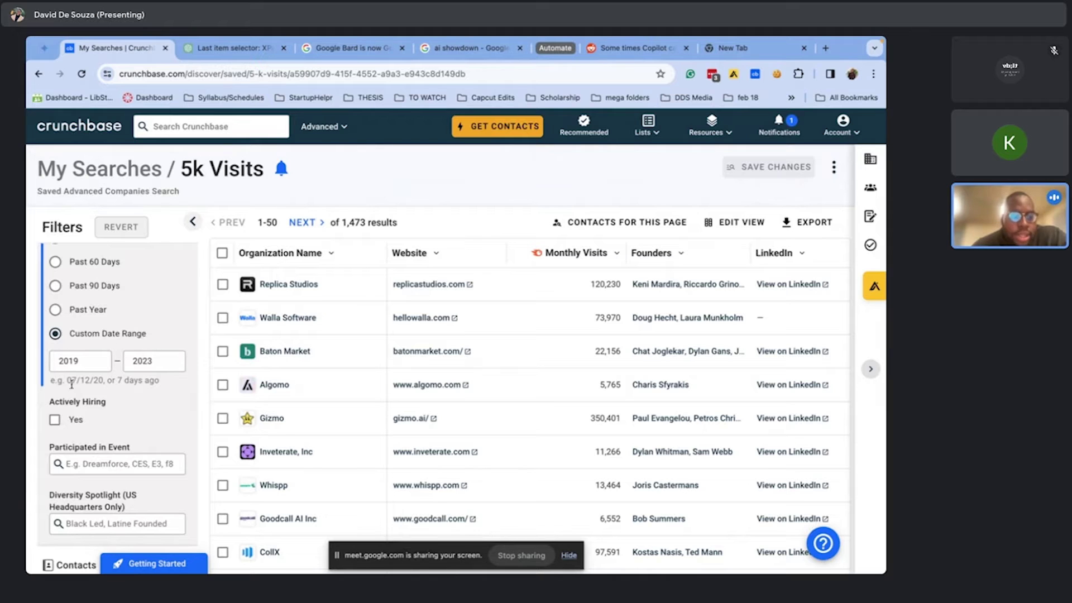
{"action": "scroll", "coordinate": [86, 435], "scroll_direction": "down", "scroll_amount": 10}
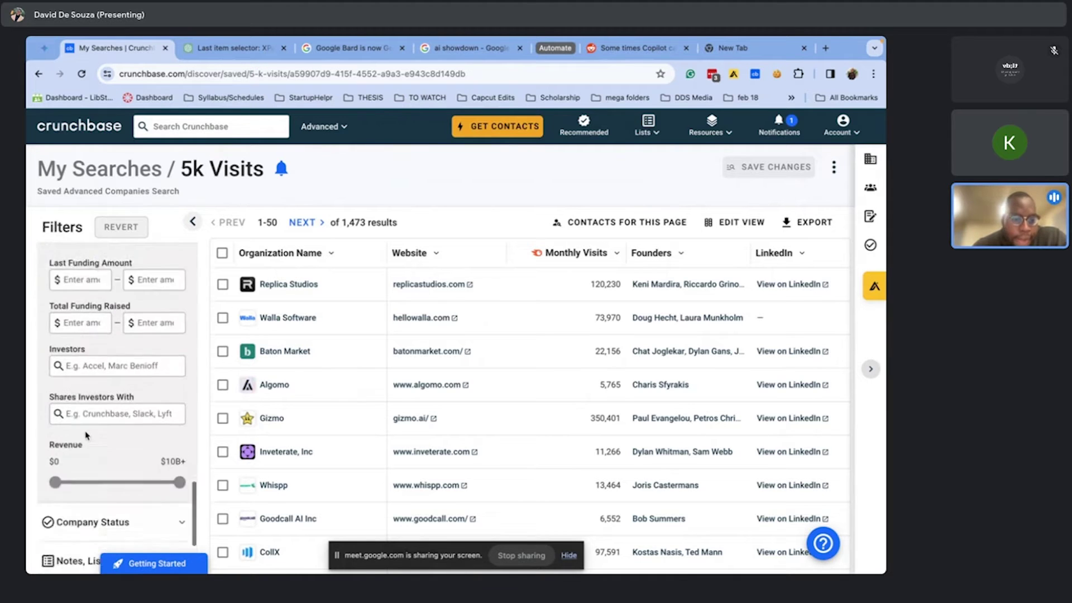
{"action": "scroll", "coordinate": [87, 435], "scroll_direction": "down", "scroll_amount": 1}
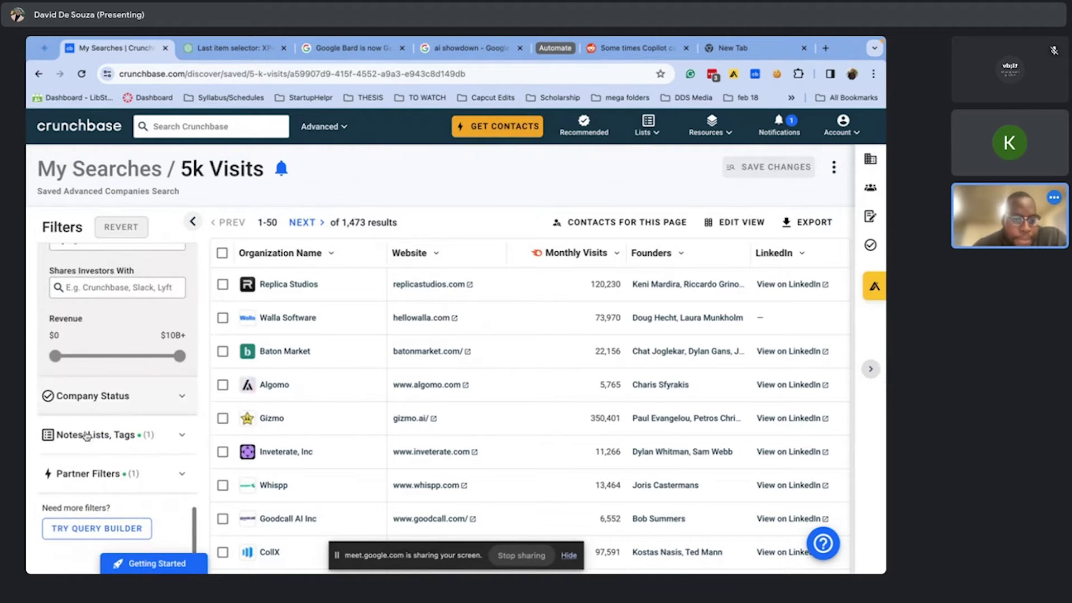
{"action": "left_click", "coordinate": [78, 472]}
{"action": "scroll", "coordinate": [75, 463], "scroll_direction": "down", "scroll_amount": 2}
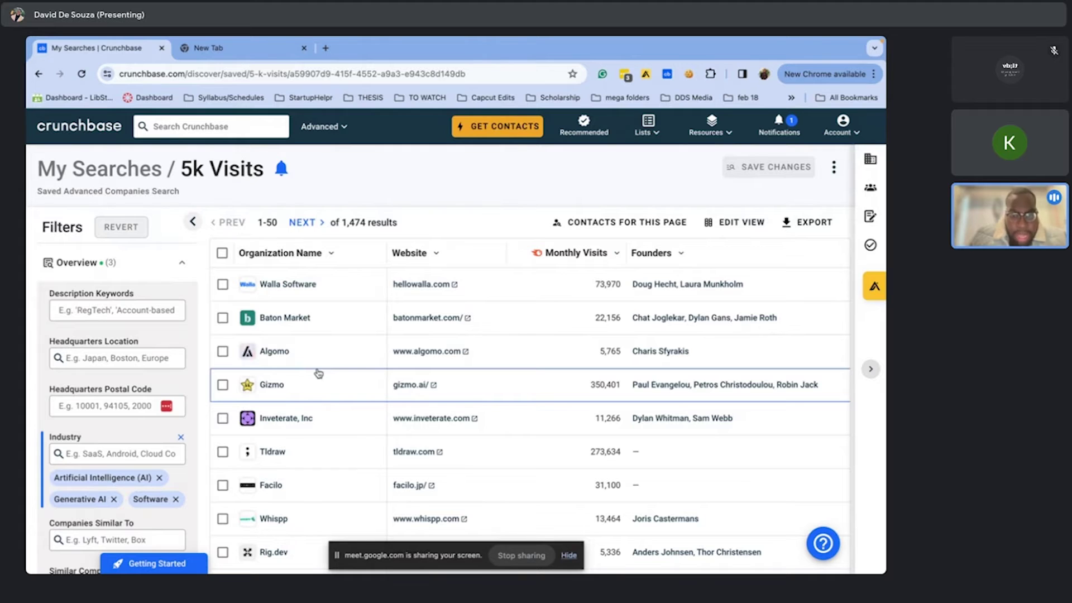
{"action": "left_click", "coordinate": [413, 352]}
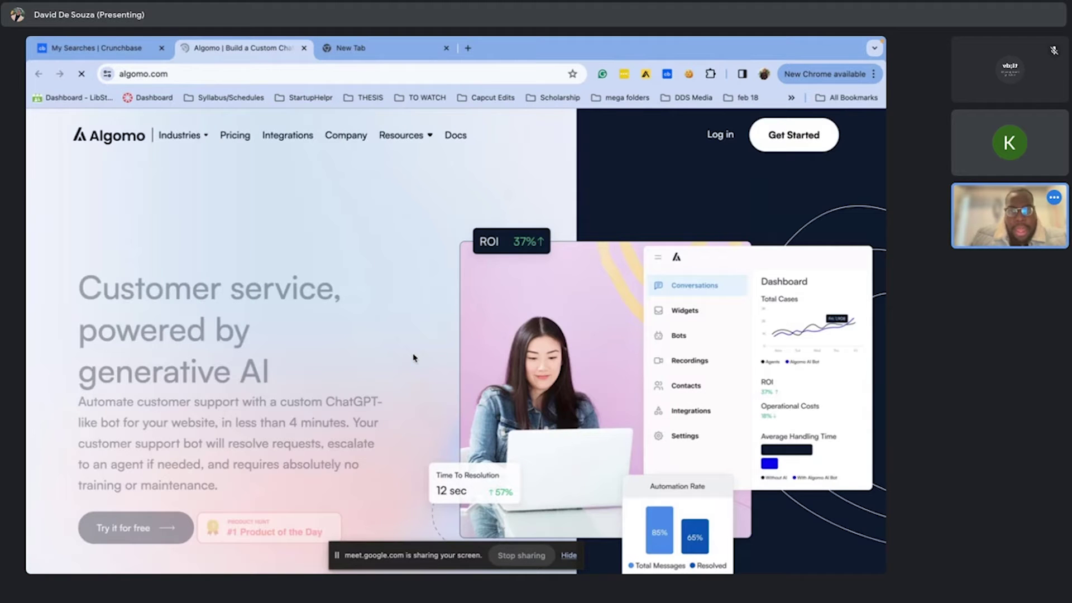
{"action": "mouse_move", "coordinate": [379, 148]}
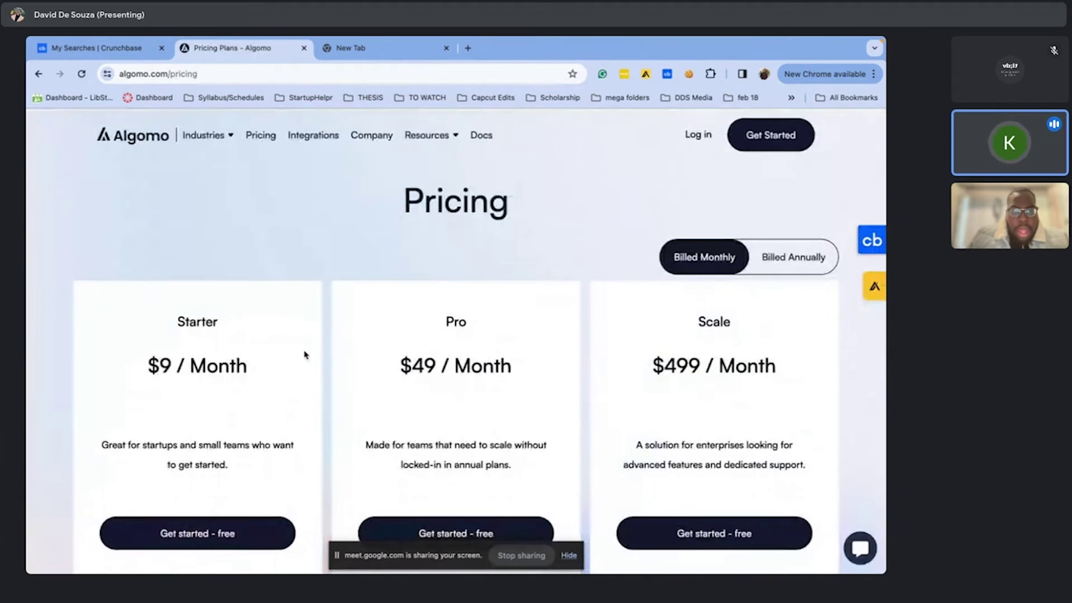
{"action": "left_click", "coordinate": [39, 74]}
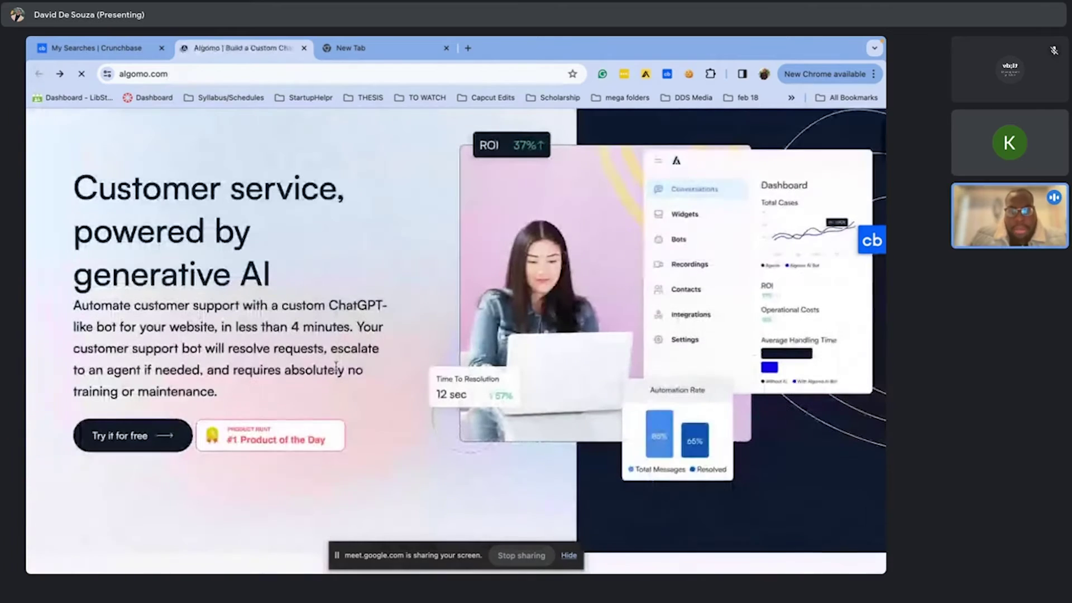
{"action": "scroll", "coordinate": [335, 365], "scroll_direction": "down", "scroll_amount": 3}
{"action": "scroll", "coordinate": [165, 277], "scroll_direction": "up", "scroll_amount": 1}
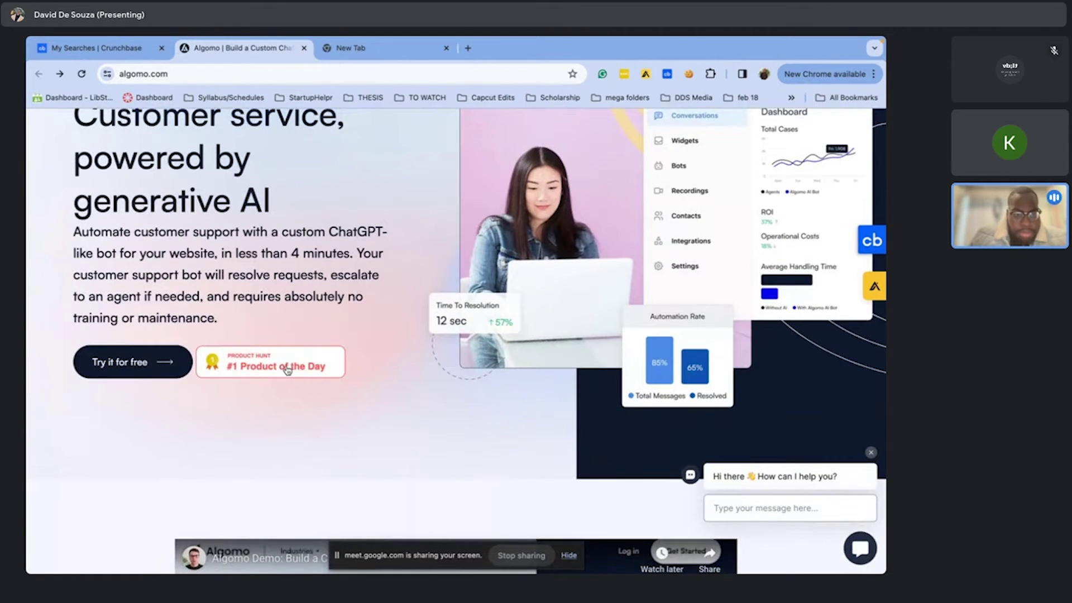
{"action": "scroll", "coordinate": [287, 370], "scroll_direction": "up", "scroll_amount": 3}
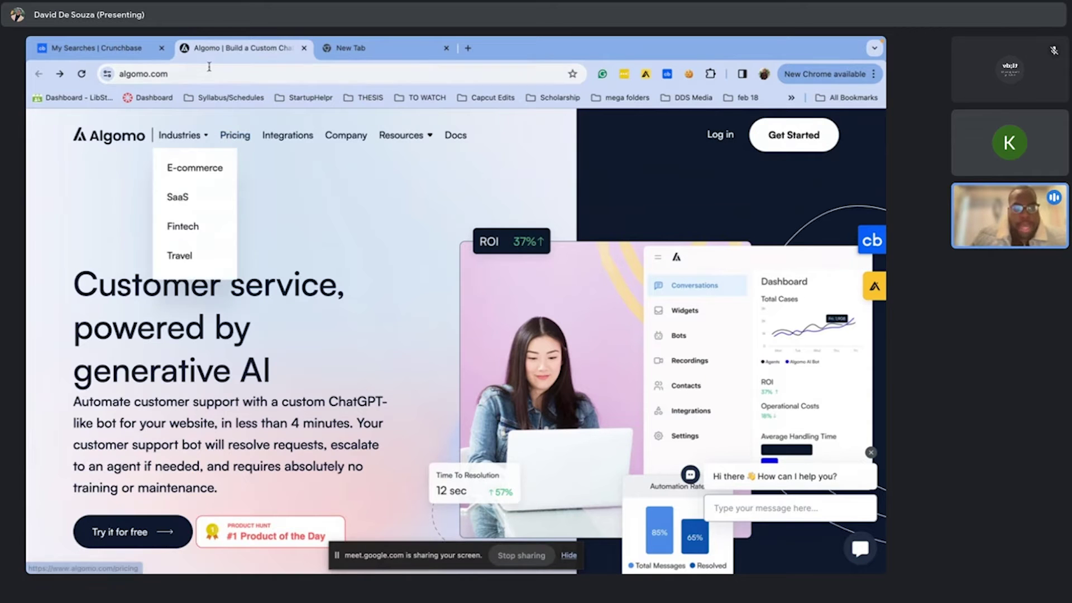
{"action": "left_click", "coordinate": [111, 54]}
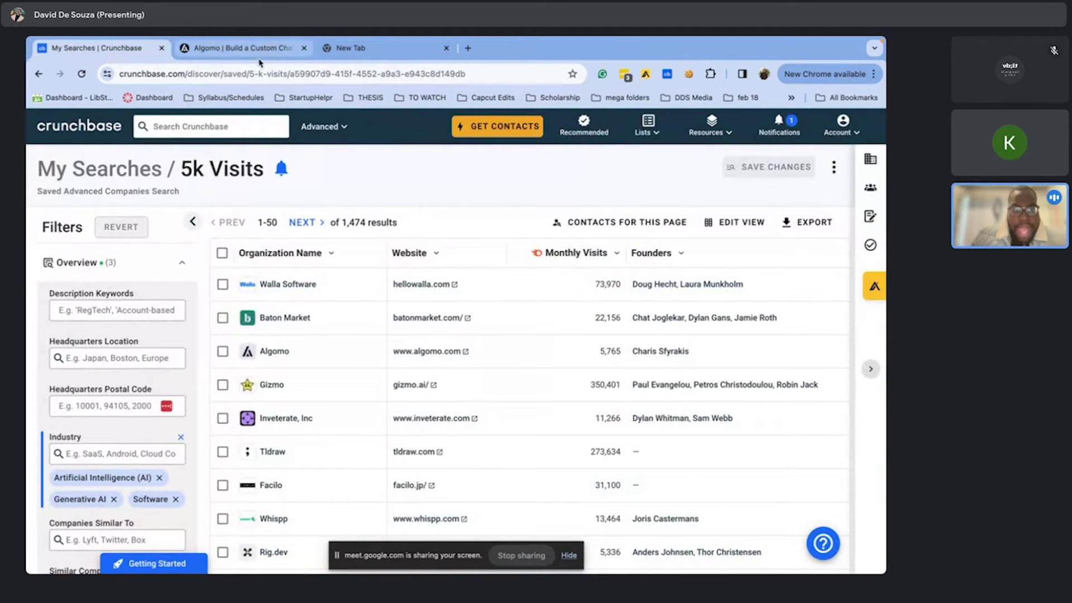
Step: Tick Algomo's row and bring up the Save to List dropdown for it
{"action": "left_click", "coordinate": [223, 352]}
{"action": "left_click", "coordinate": [270, 255]}
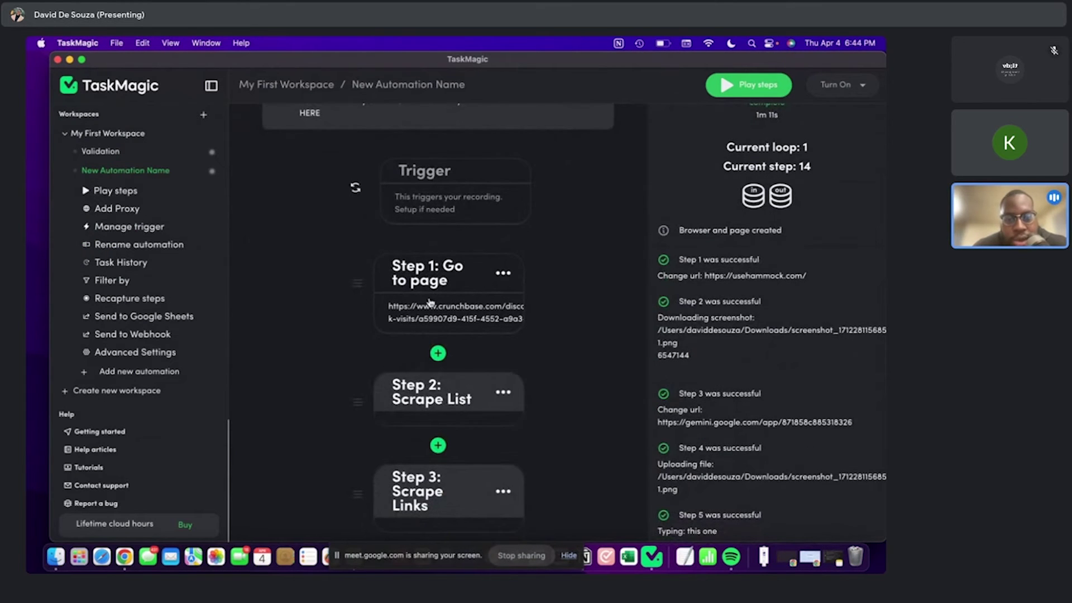
Step: Scroll through the automation's Scrape Links steps and run log up to step 10
{"action": "scroll", "coordinate": [364, 416], "scroll_direction": "down", "scroll_amount": 3}
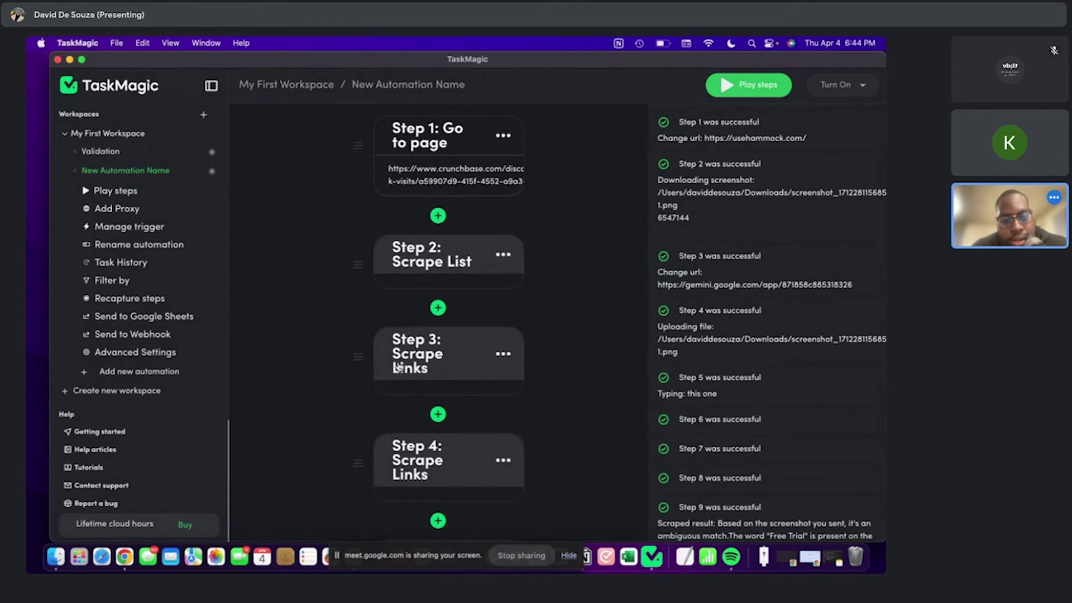
{"action": "scroll", "coordinate": [383, 378], "scroll_direction": "down", "scroll_amount": 1}
{"action": "scroll", "coordinate": [383, 378], "scroll_direction": "down", "scroll_amount": 3}
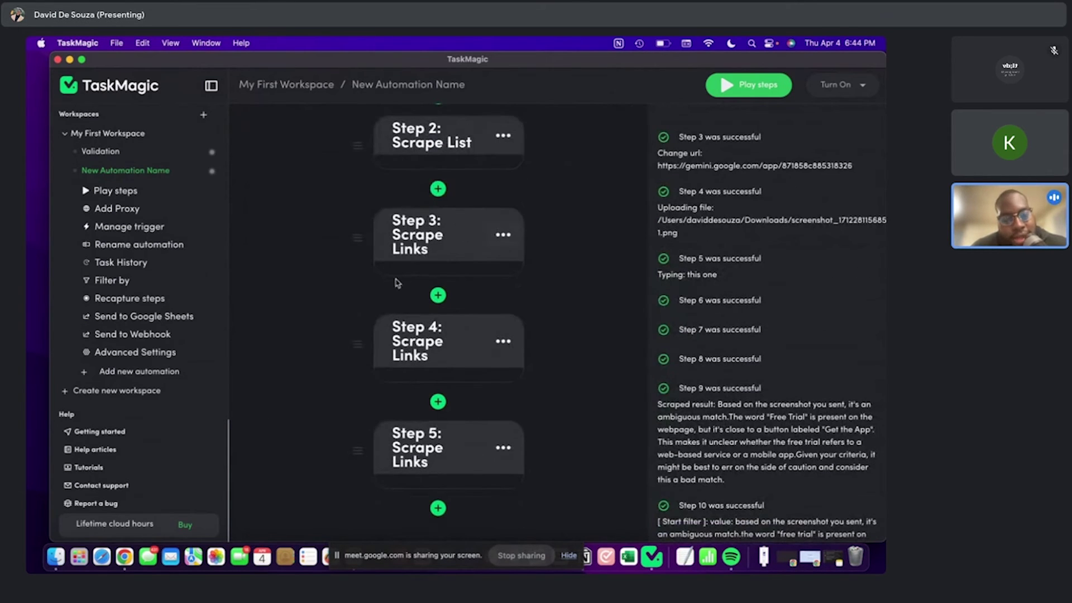
{"action": "scroll", "coordinate": [475, 266], "scroll_direction": "up", "scroll_amount": 5}
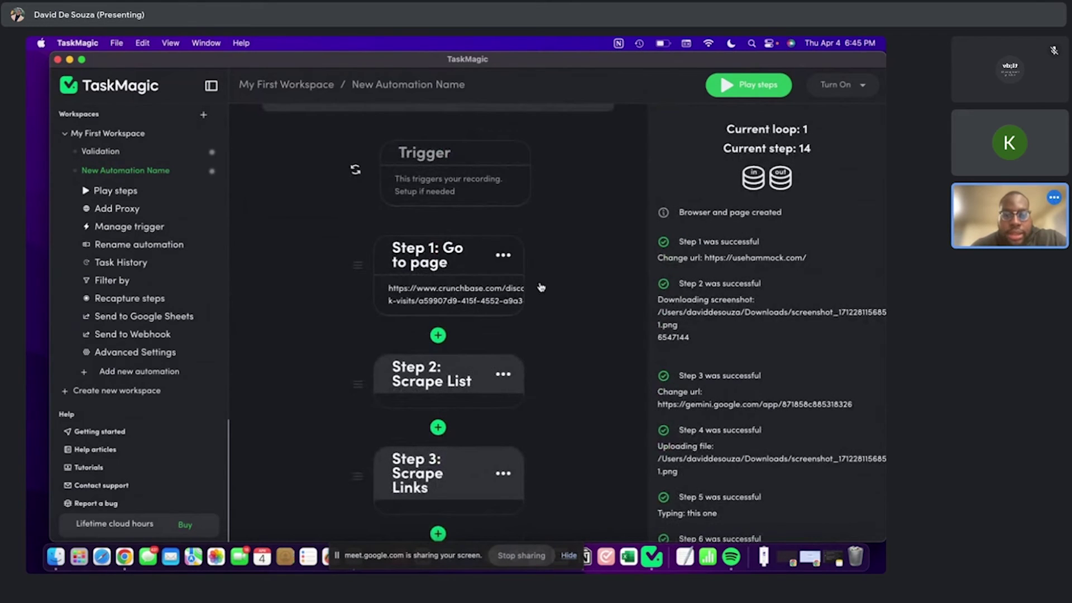
{"action": "scroll", "coordinate": [507, 370], "scroll_direction": "down", "scroll_amount": 2}
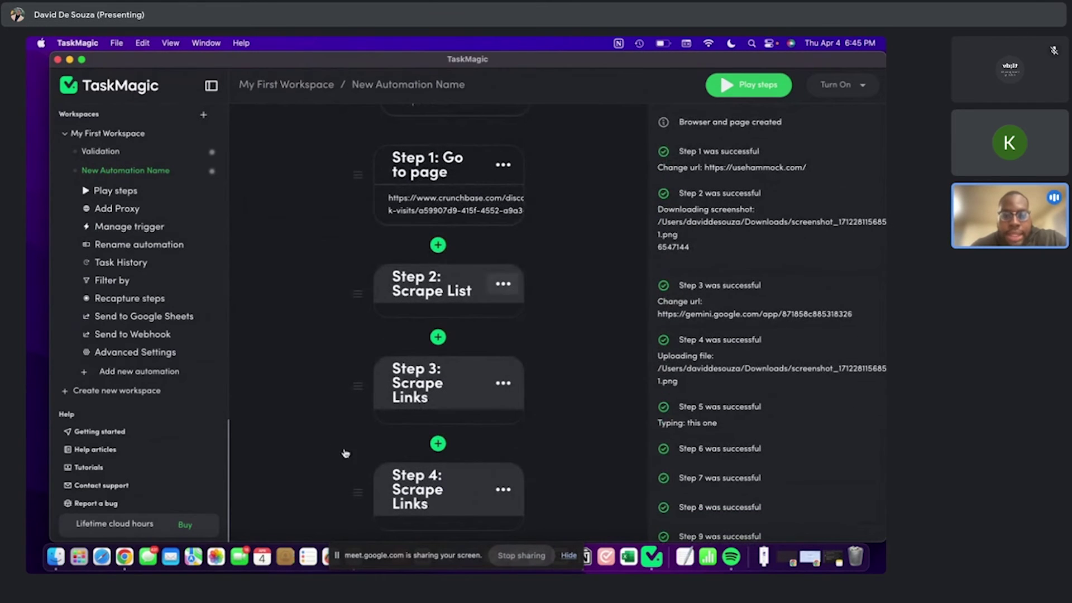
{"action": "scroll", "coordinate": [314, 420], "scroll_direction": "down", "scroll_amount": 2}
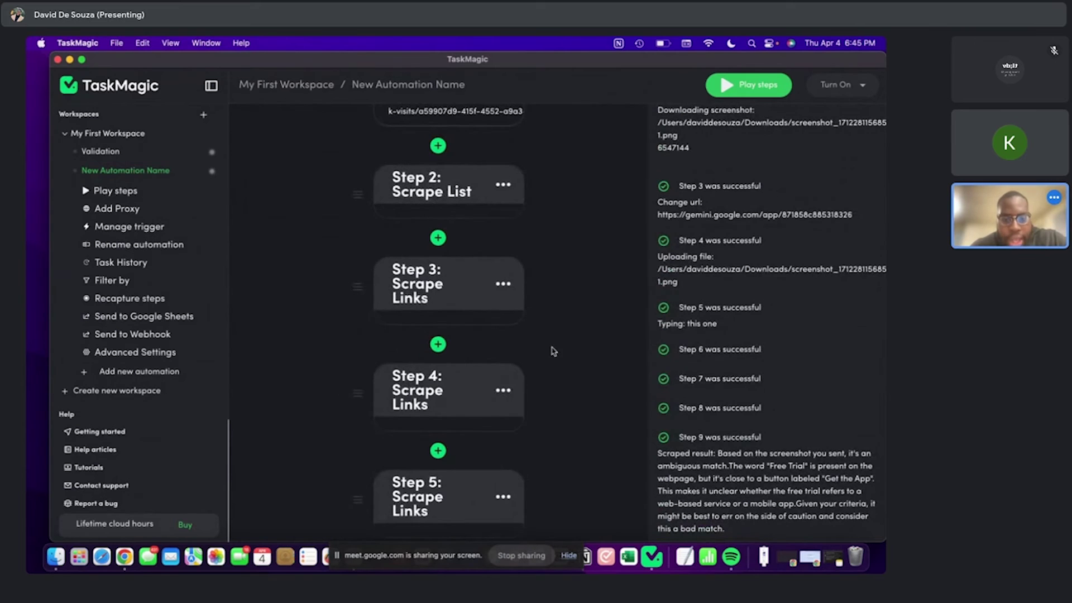
{"action": "scroll", "coordinate": [516, 417], "scroll_direction": "down", "scroll_amount": 3}
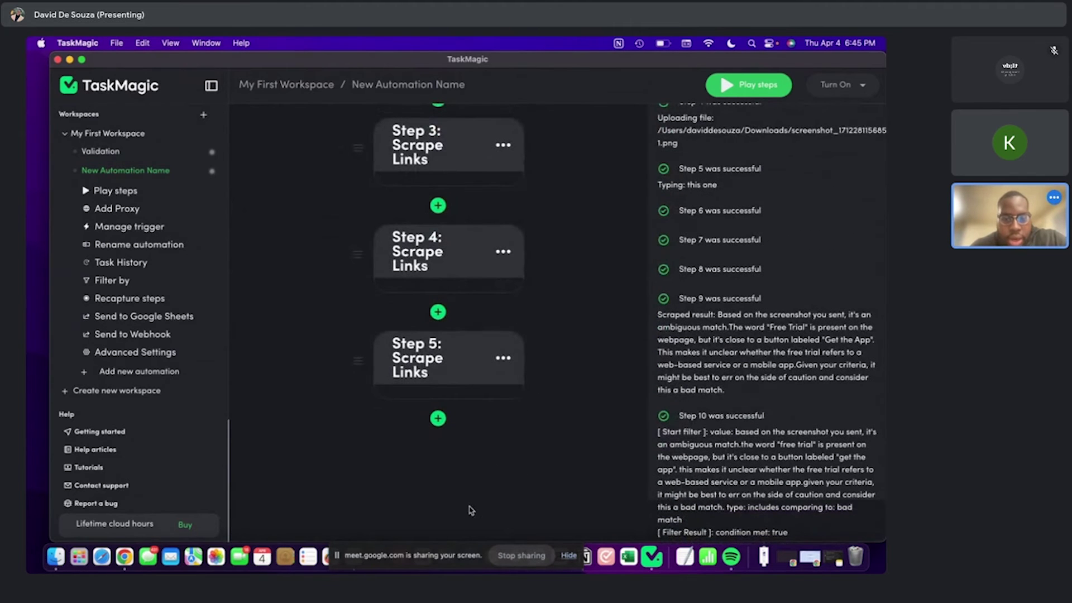
{"action": "scroll", "coordinate": [505, 302], "scroll_direction": "up", "scroll_amount": 4}
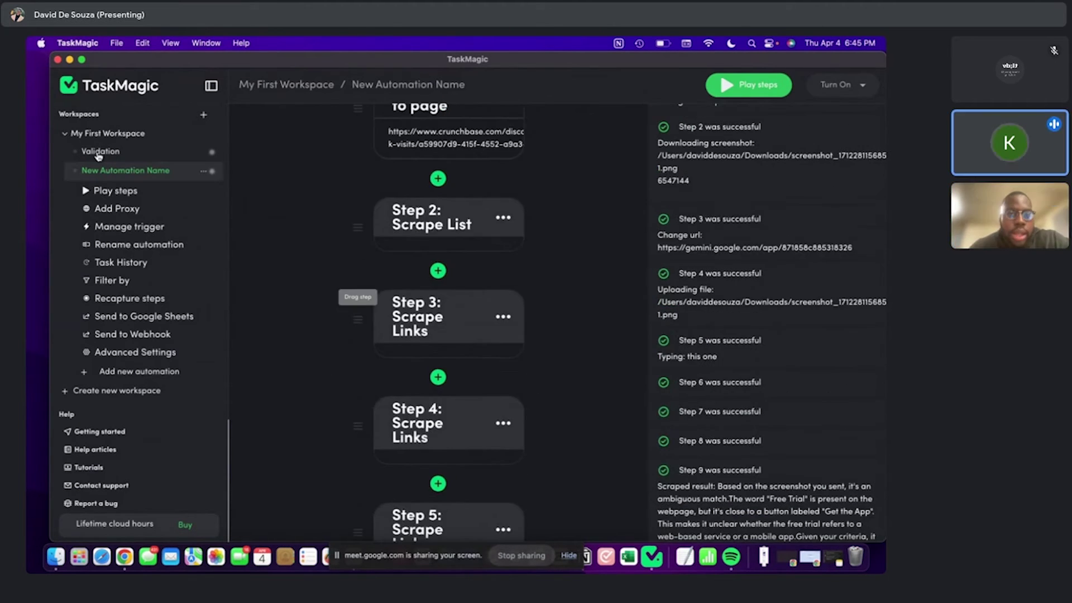
Step: Open the Validation automation under My First Workspace and look over its loop steps
{"action": "left_click", "coordinate": [140, 152]}
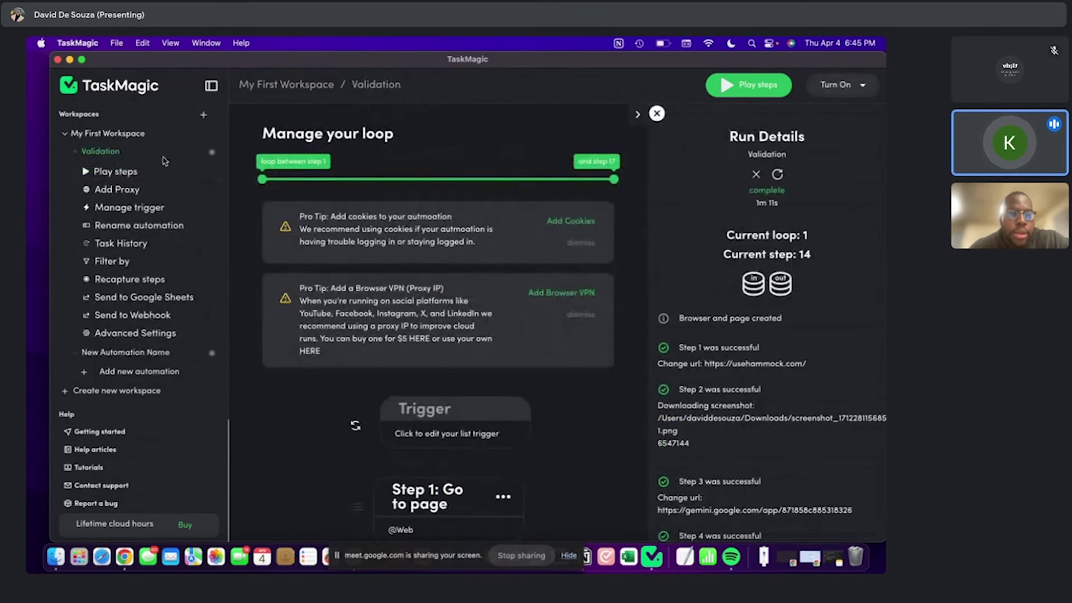
{"action": "scroll", "coordinate": [367, 386], "scroll_direction": "down", "scroll_amount": 2}
{"action": "scroll", "coordinate": [366, 386], "scroll_direction": "up", "scroll_amount": 2}
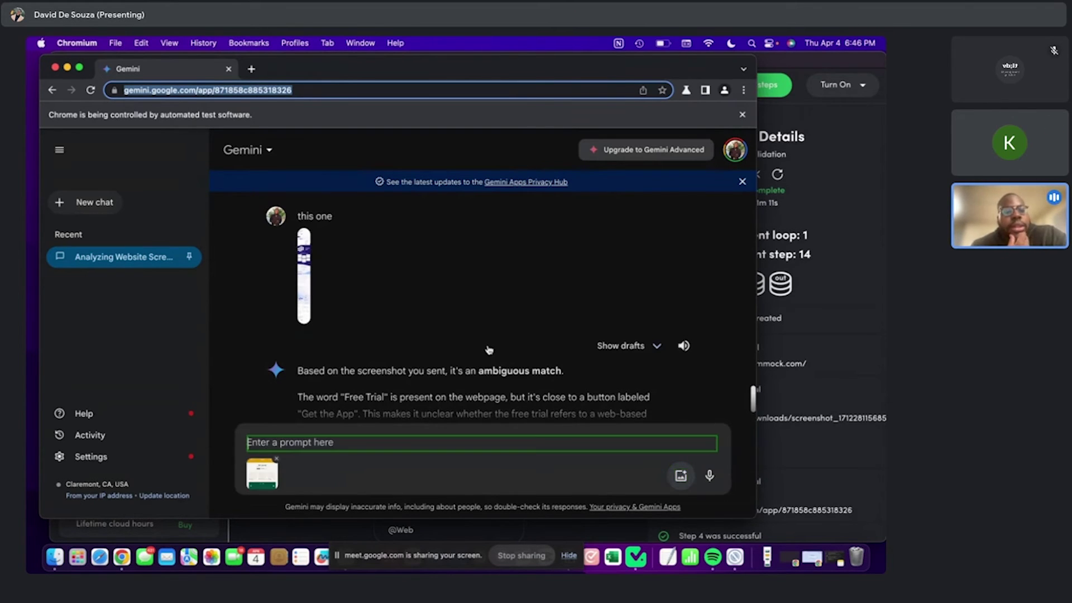
Step: Send the attached screenshot to Gemini with the prompt 'this one', then return to TaskMagic
{"action": "type", "text": "this one"}
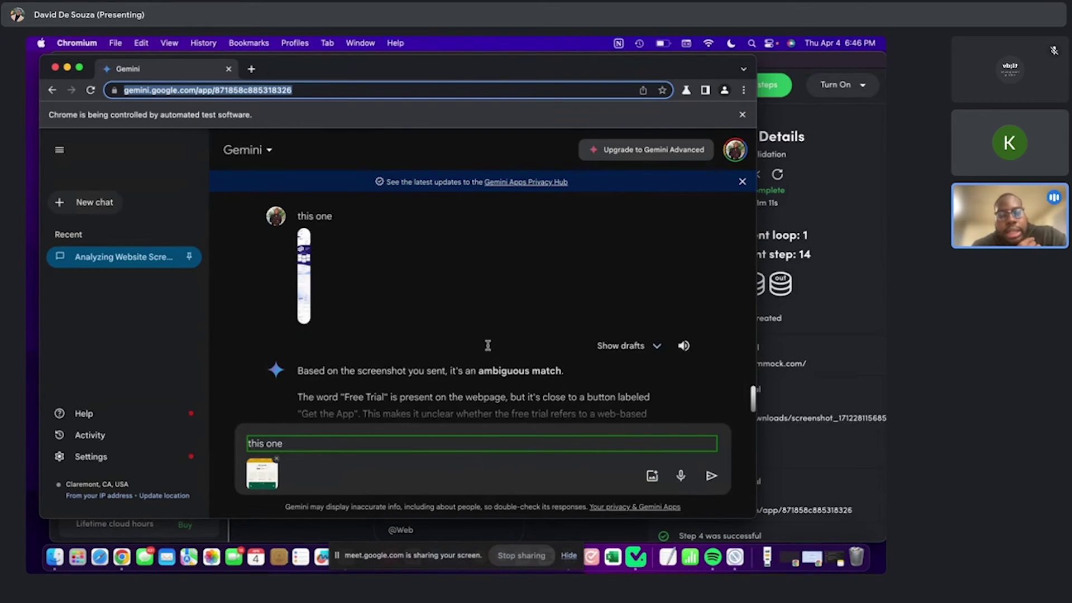
{"action": "key", "text": "Tab"}
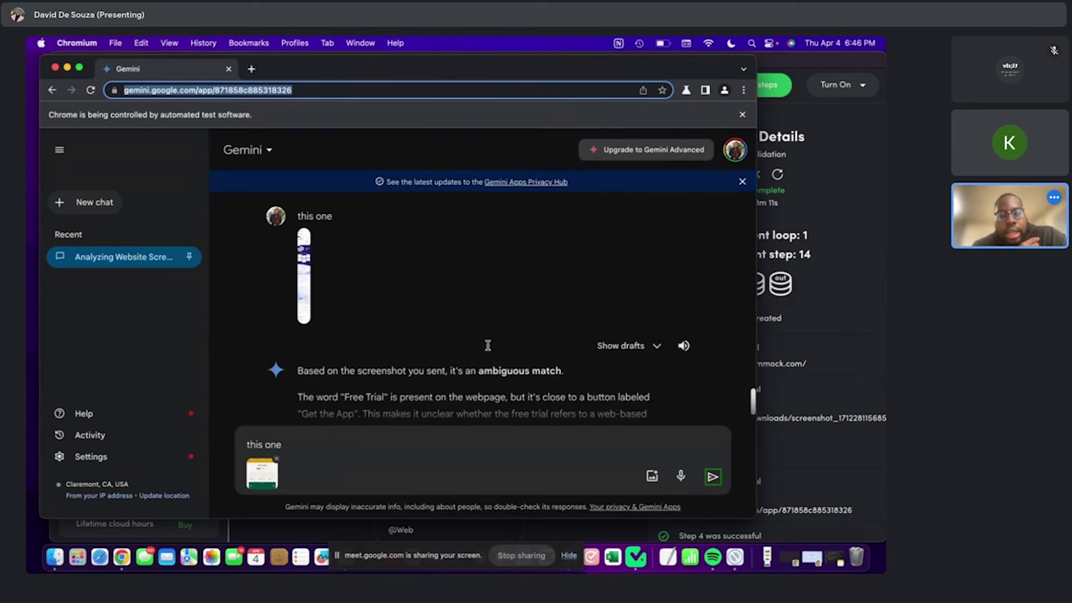
{"action": "key", "text": "Return"}
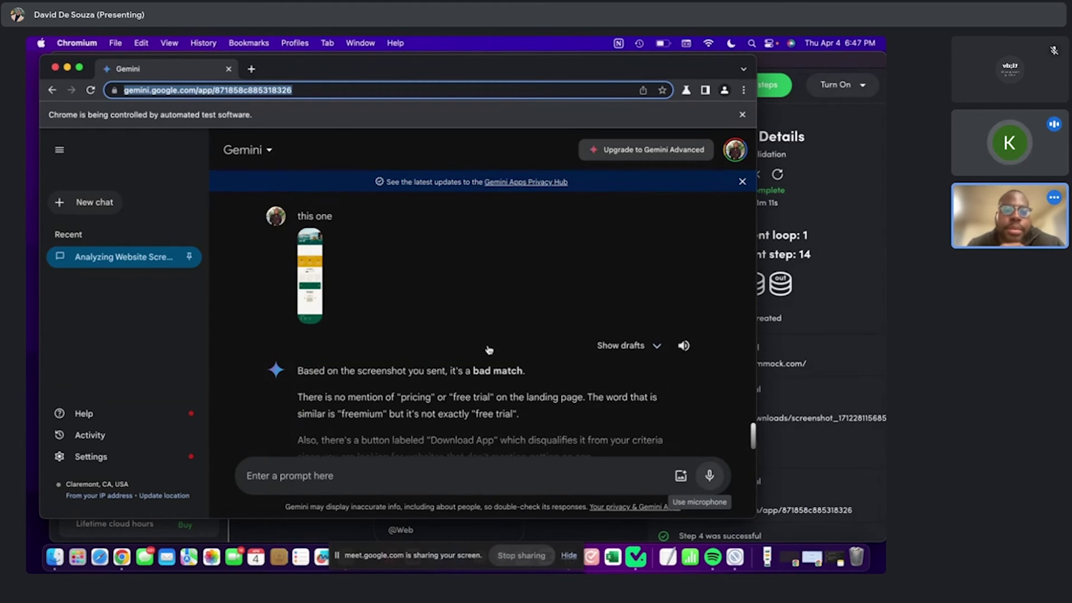
{"action": "left_click", "coordinate": [822, 356]}
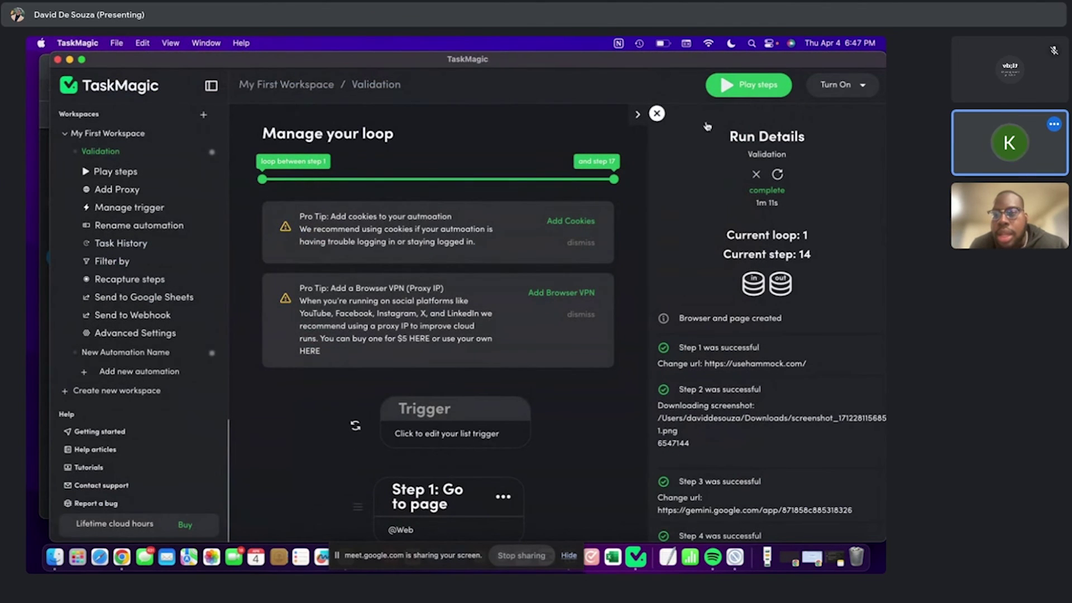
Step: Open the newest Validation run in Run History and scroll its log to the step 10 filter
{"action": "key", "text": "Escape"}
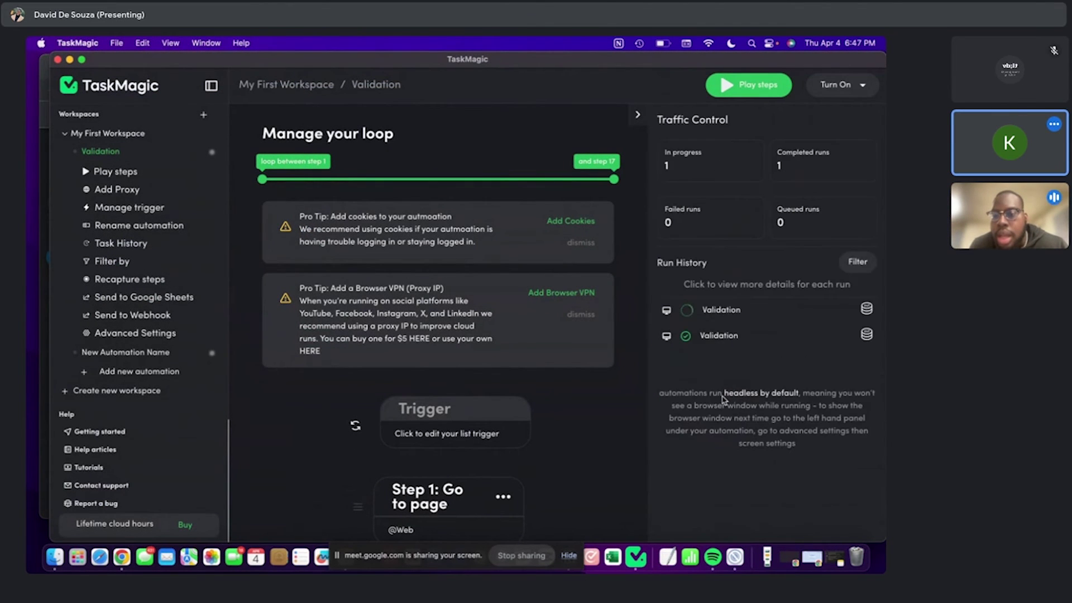
{"action": "left_click", "coordinate": [735, 316]}
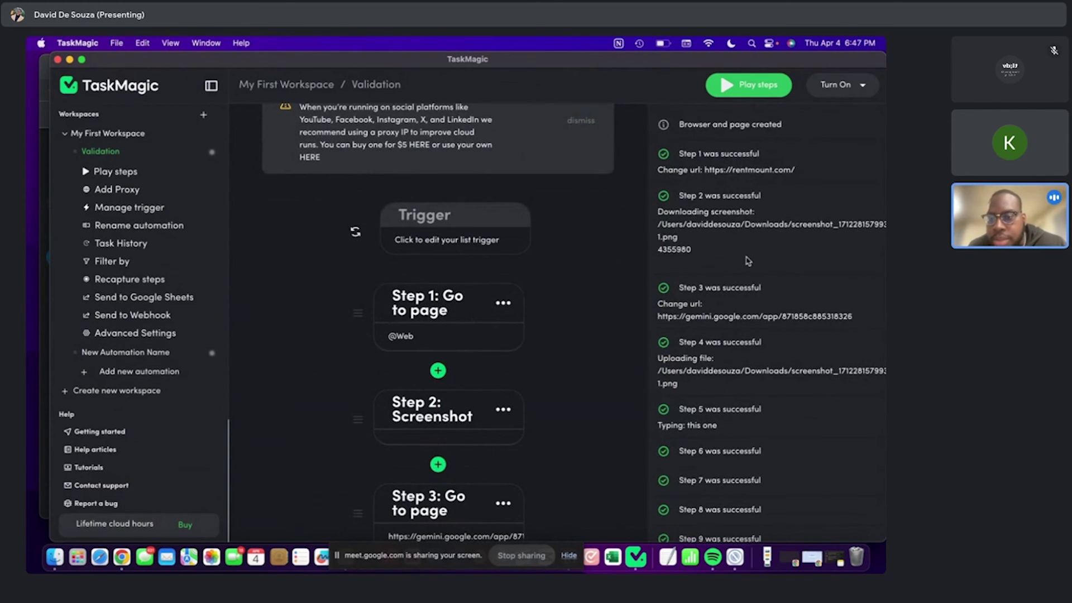
{"action": "scroll", "coordinate": [746, 262], "scroll_direction": "down", "scroll_amount": 3}
{"action": "scroll", "coordinate": [746, 262], "scroll_direction": "down", "scroll_amount": 1}
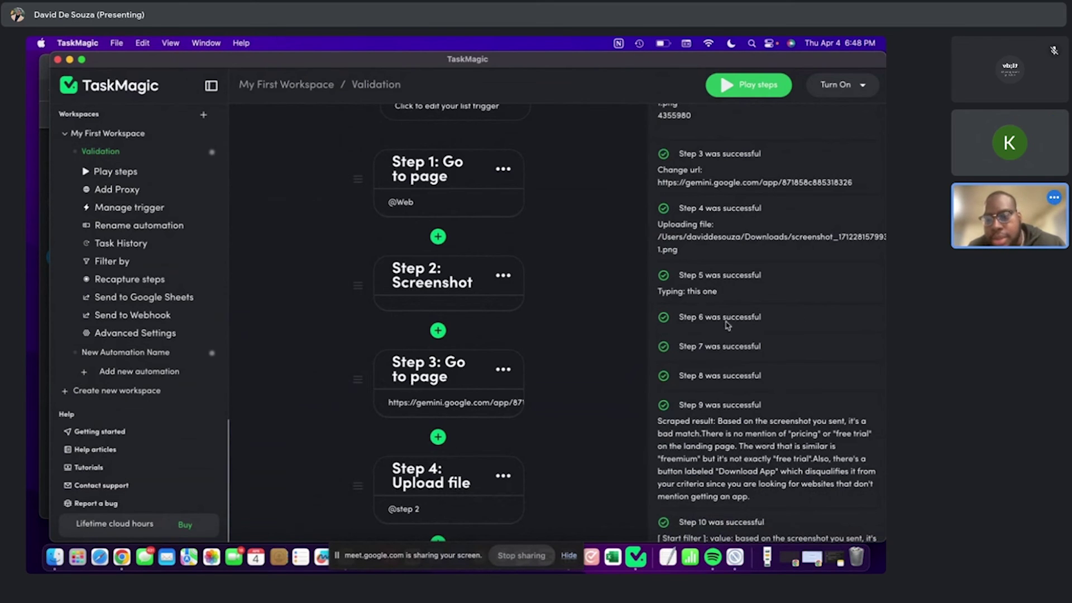
{"action": "scroll", "coordinate": [738, 402], "scroll_direction": "down", "scroll_amount": 3}
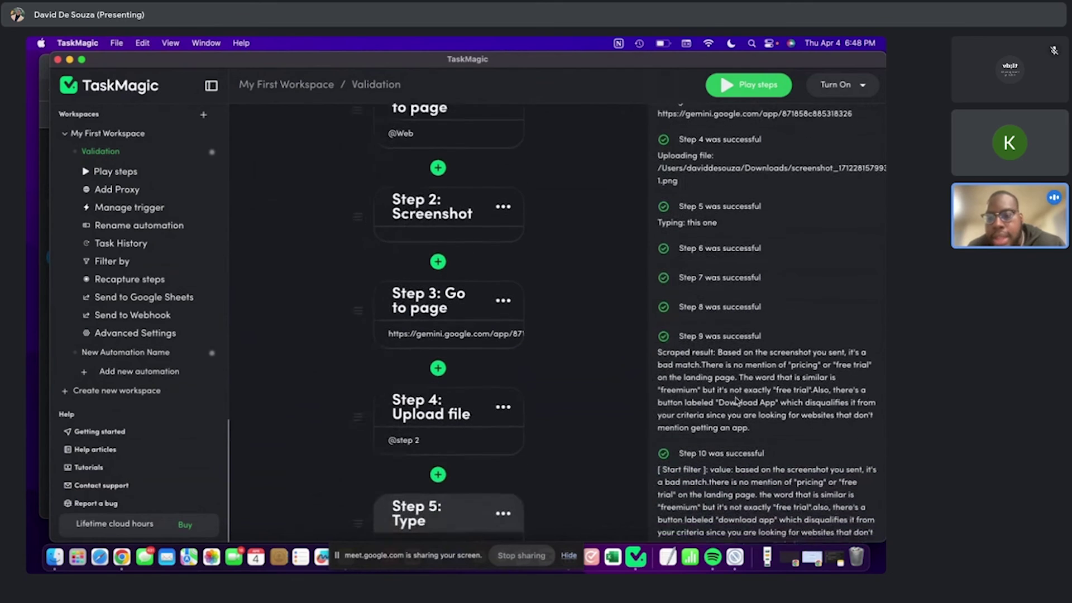
{"action": "scroll", "coordinate": [726, 380], "scroll_direction": "down", "scroll_amount": 3}
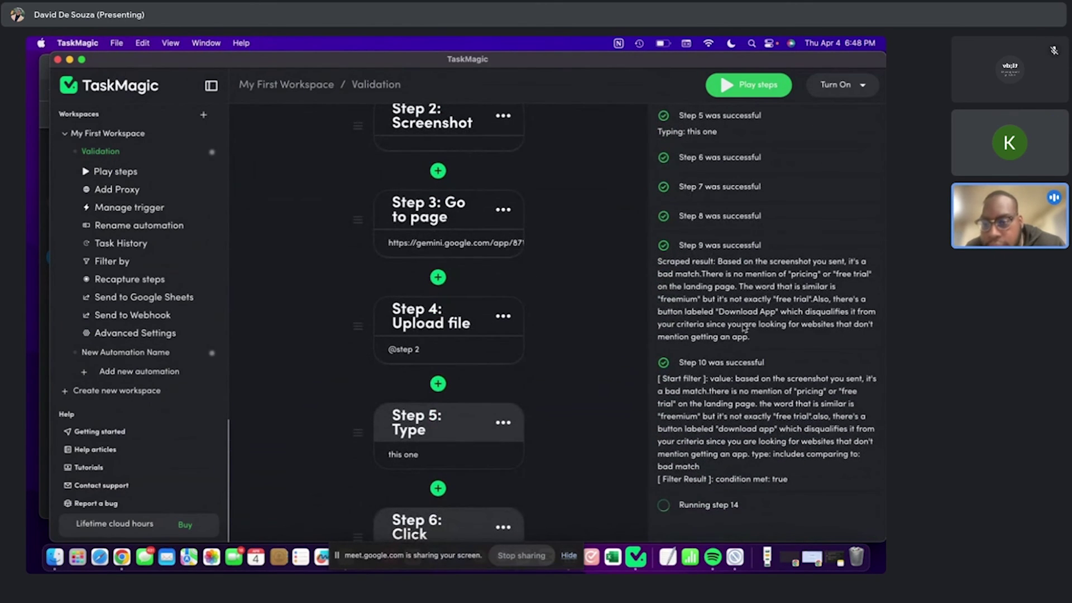
{"action": "scroll", "coordinate": [706, 394], "scroll_direction": "down", "scroll_amount": 2}
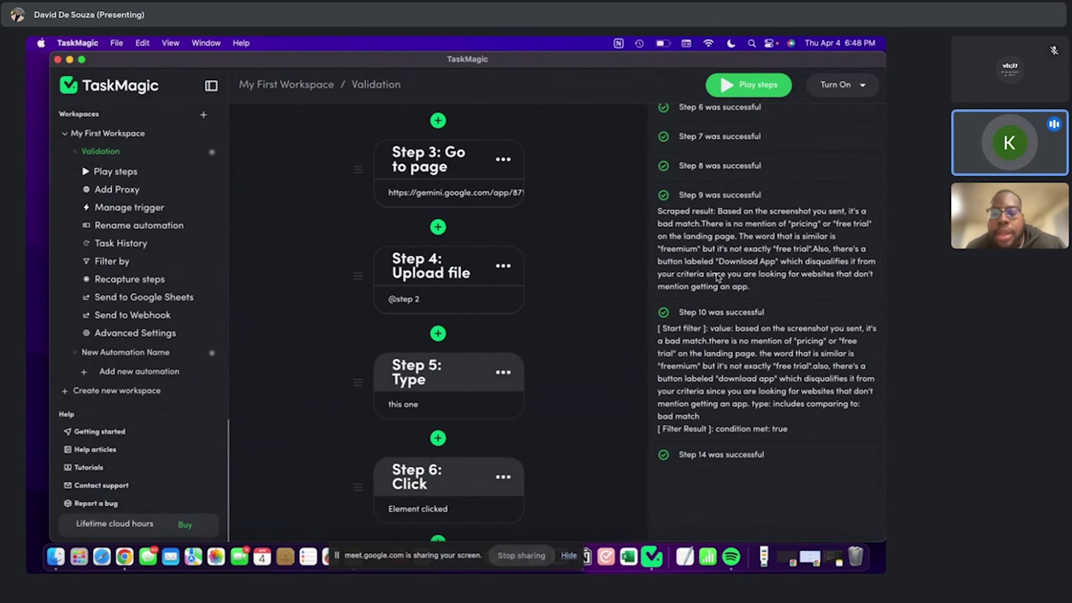
{"action": "scroll", "coordinate": [720, 349], "scroll_direction": "down", "scroll_amount": 2}
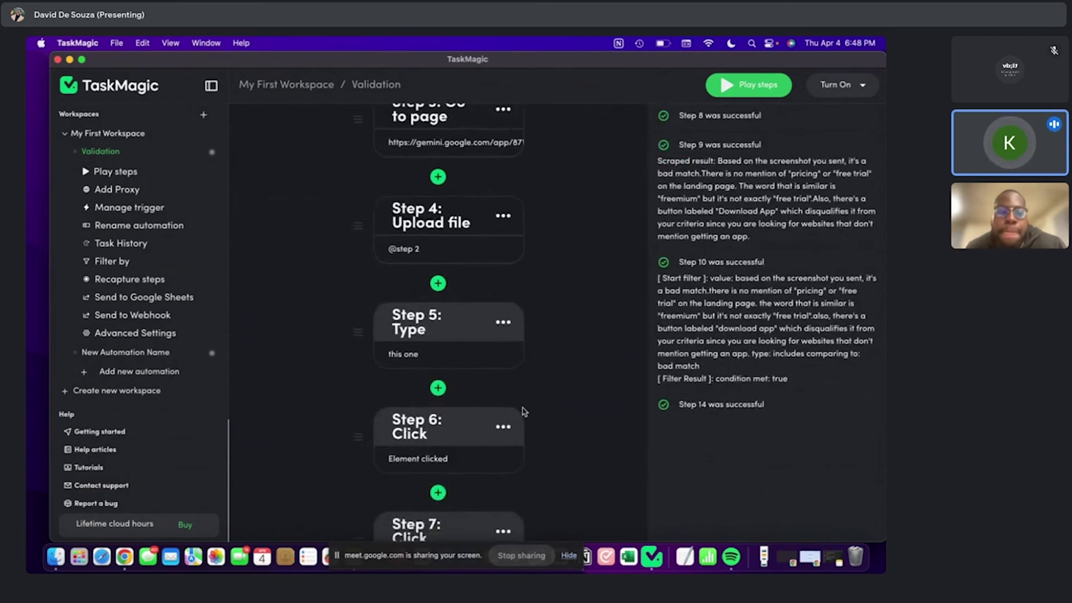
{"action": "scroll", "coordinate": [524, 411], "scroll_direction": "down", "scroll_amount": 15}
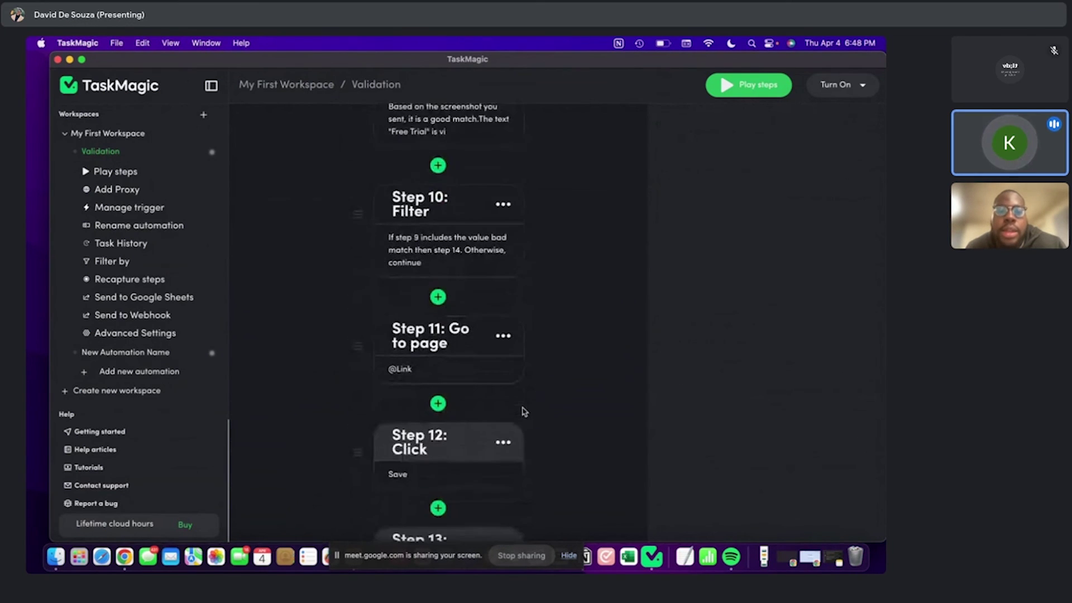
{"action": "scroll", "coordinate": [524, 411], "scroll_direction": "down", "scroll_amount": 3}
{"action": "scroll", "coordinate": [517, 342], "scroll_direction": "down", "scroll_amount": 1}
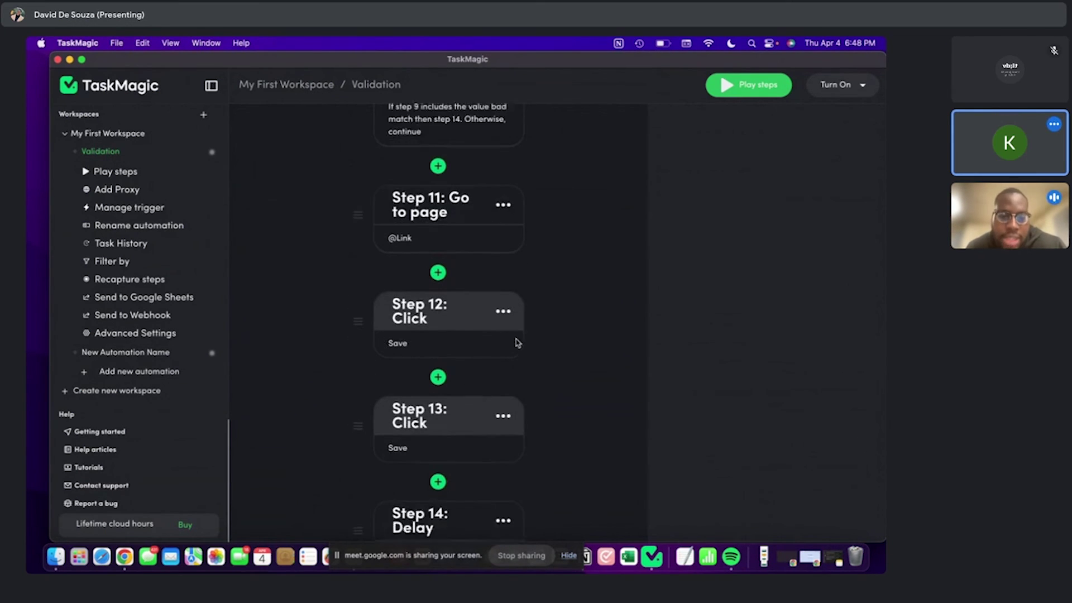
{"action": "scroll", "coordinate": [516, 342], "scroll_direction": "down", "scroll_amount": 1}
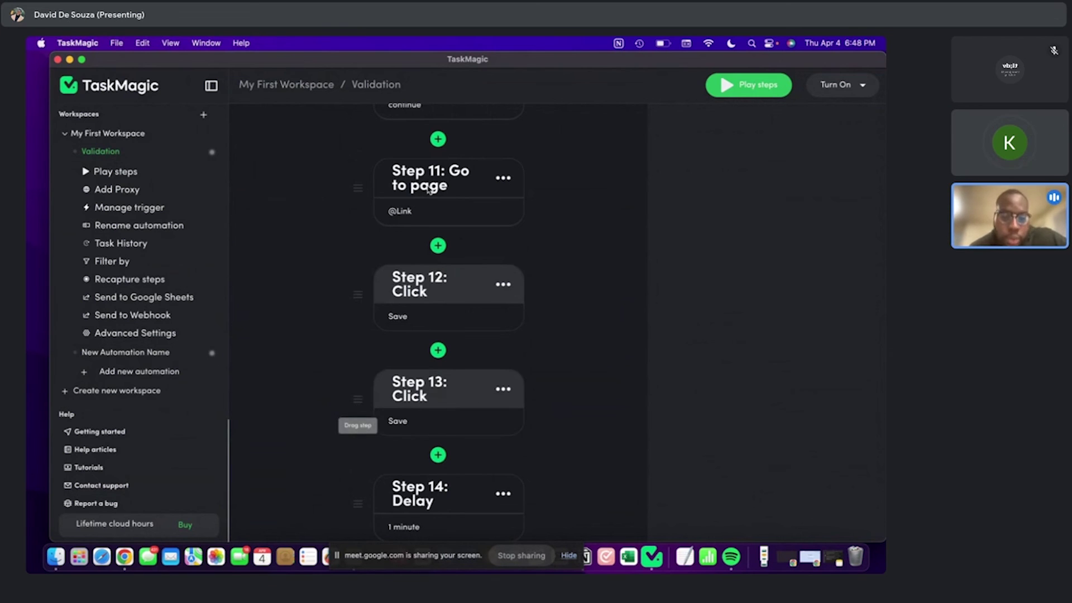
{"action": "scroll", "coordinate": [491, 253], "scroll_direction": "down", "scroll_amount": 3}
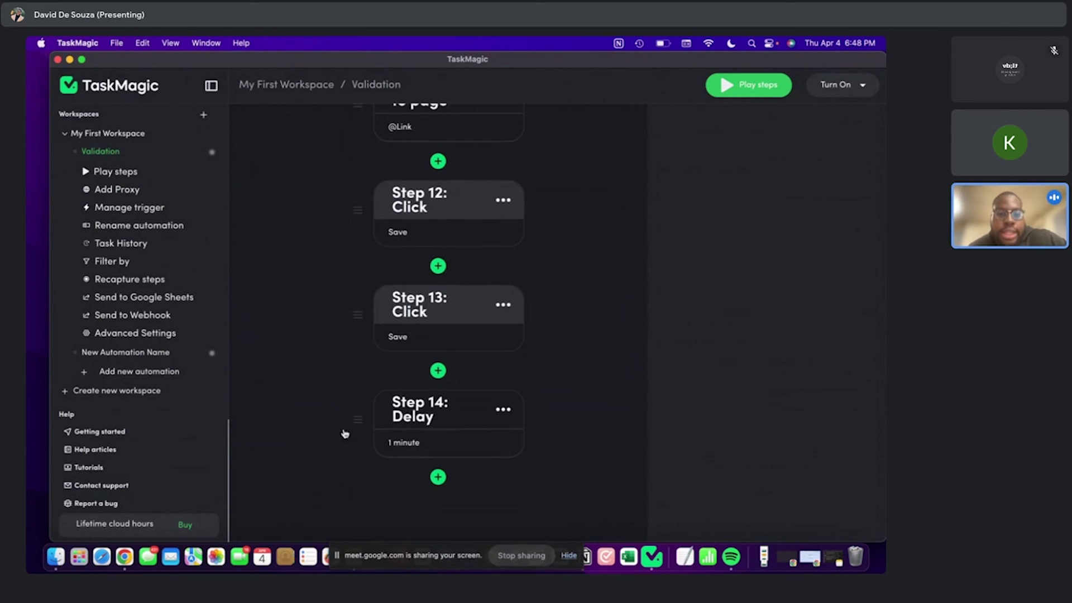